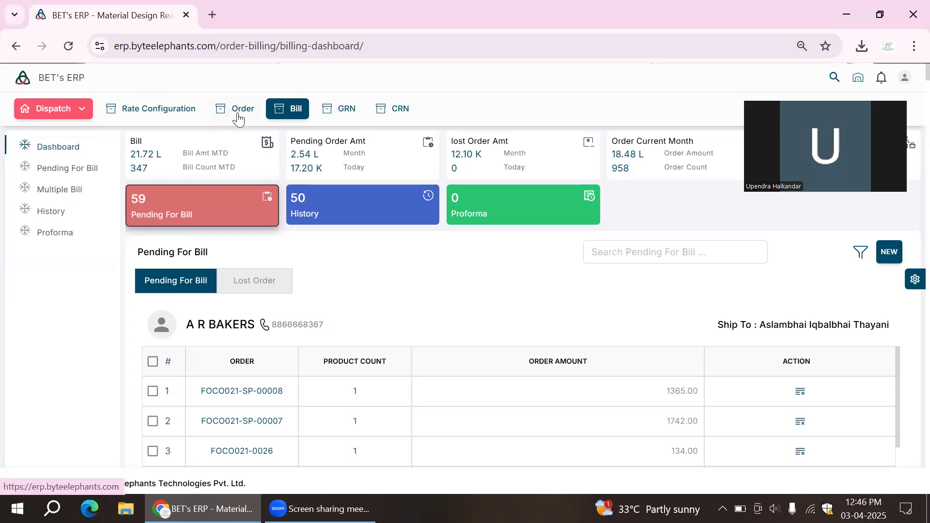
- Look through the pending-for-bill orders listed by customer on the billing dashboard
{"action": "scroll", "coordinate": [431, 285], "scroll_direction": "down", "scroll_amount": 2}
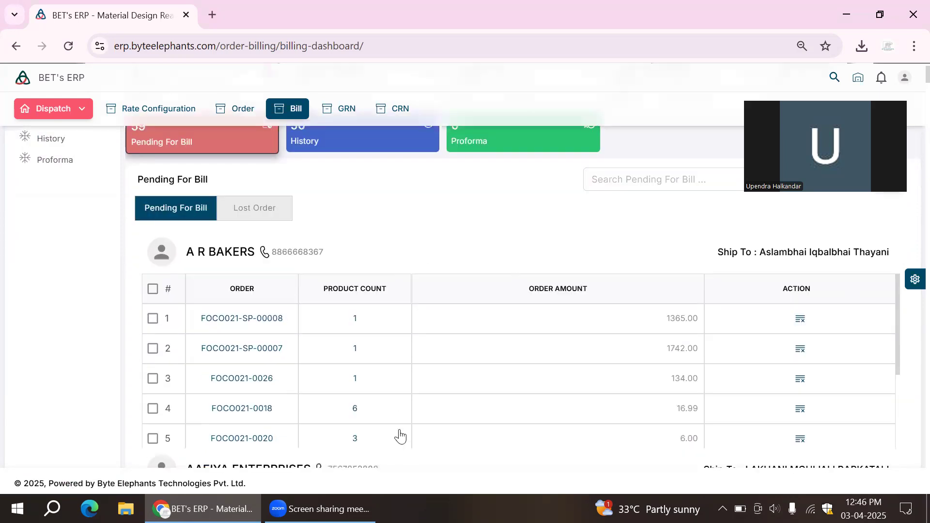
{"action": "scroll", "coordinate": [426, 254], "scroll_direction": "down", "scroll_amount": 2}
{"action": "scroll", "coordinate": [395, 206], "scroll_direction": "up", "scroll_amount": 4}
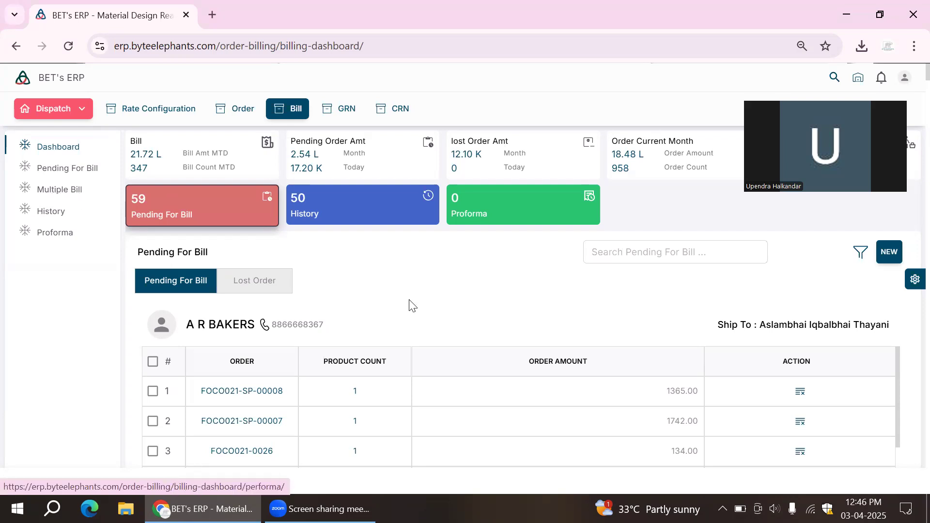
{"action": "scroll", "coordinate": [530, 279], "scroll_direction": "down", "scroll_amount": 2}
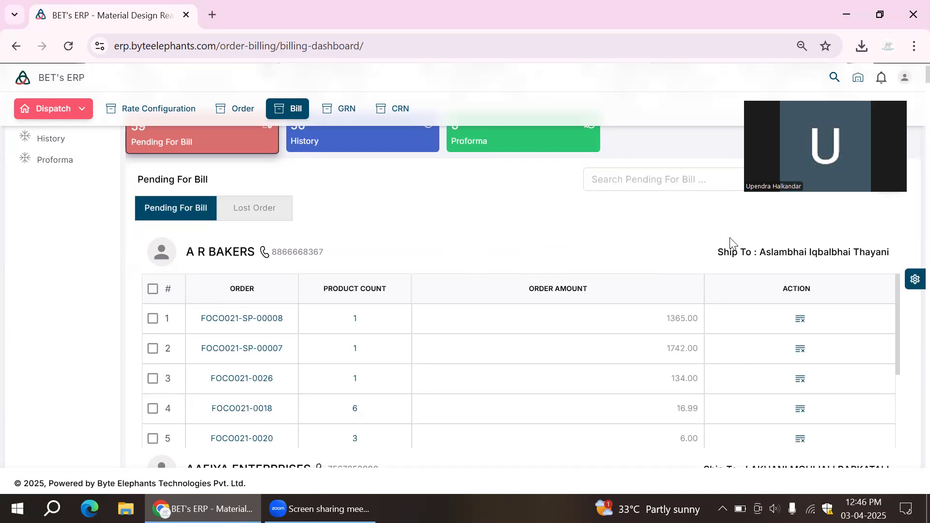
{"action": "scroll", "coordinate": [512, 373], "scroll_direction": "down", "scroll_amount": 4}
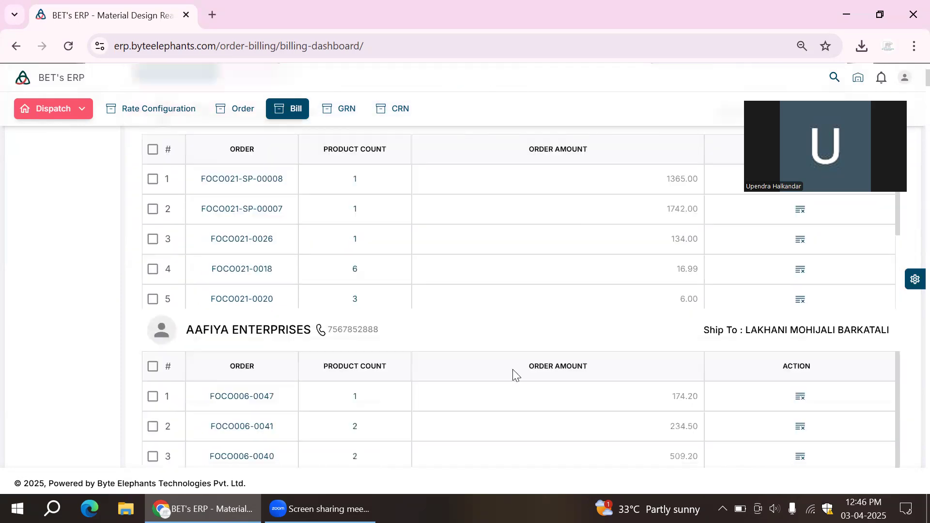
{"action": "scroll", "coordinate": [426, 359], "scroll_direction": "down", "scroll_amount": 2}
{"action": "scroll", "coordinate": [441, 383], "scroll_direction": "down", "scroll_amount": 1}
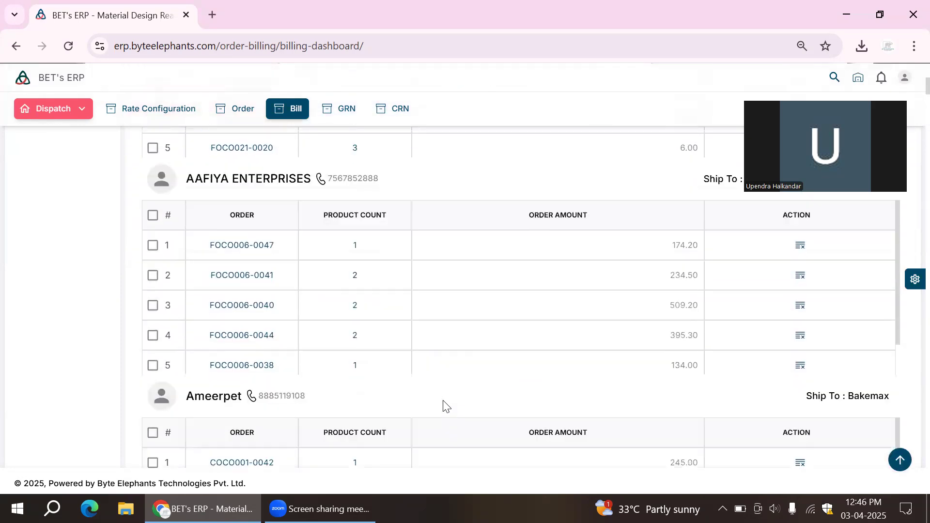
{"action": "scroll", "coordinate": [442, 407], "scroll_direction": "down", "scroll_amount": 2}
{"action": "scroll", "coordinate": [442, 409], "scroll_direction": "down", "scroll_amount": 2}
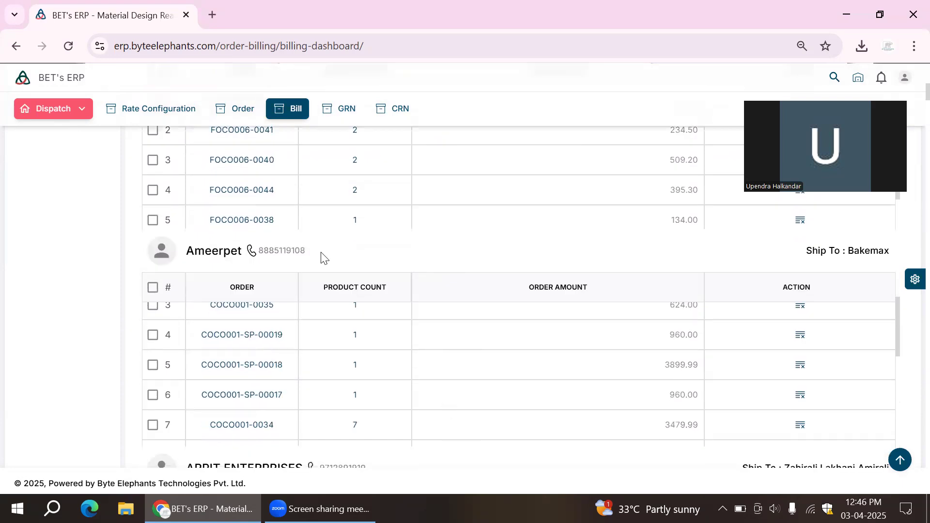
- Select the first three pending orders of A R BAKERS and proceed to their bill
{"action": "scroll", "coordinate": [326, 282], "scroll_direction": "up", "scroll_amount": 5}
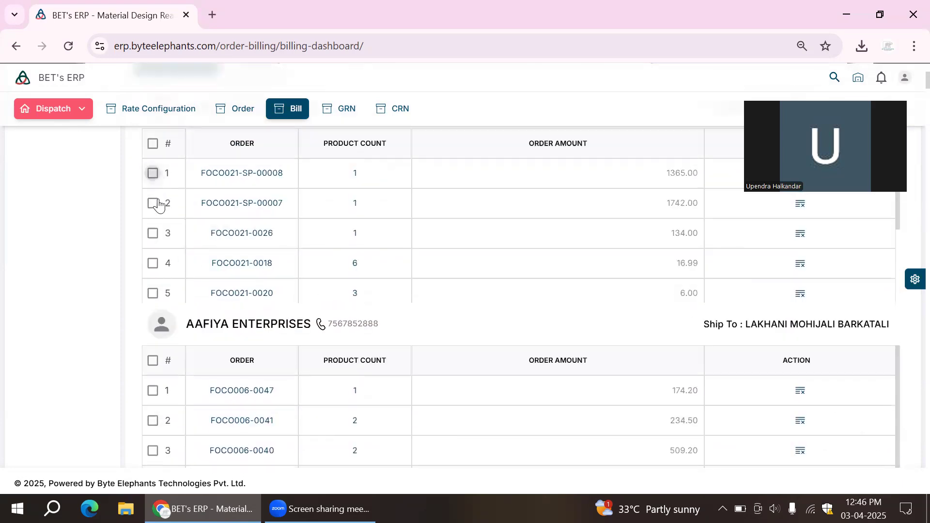
{"action": "left_click", "coordinate": [154, 205]}
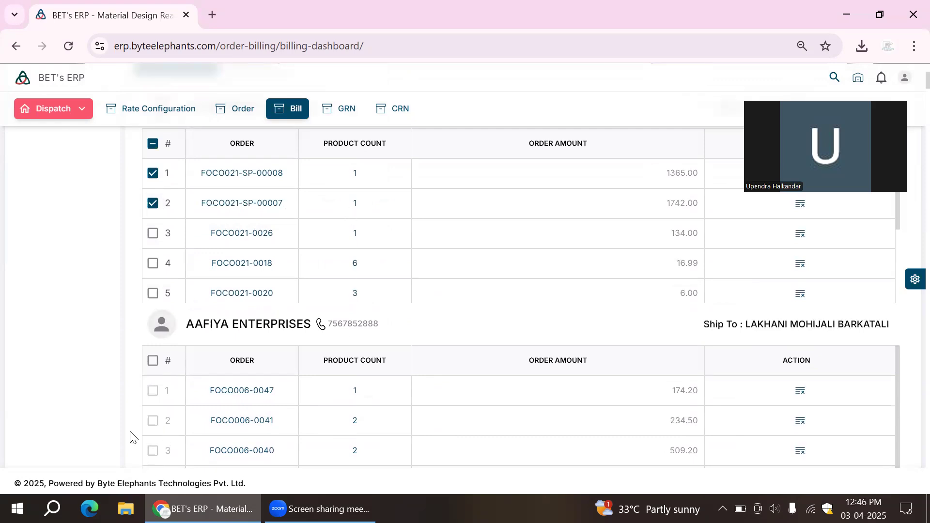
{"action": "scroll", "coordinate": [464, 333], "scroll_direction": "up", "scroll_amount": 3}
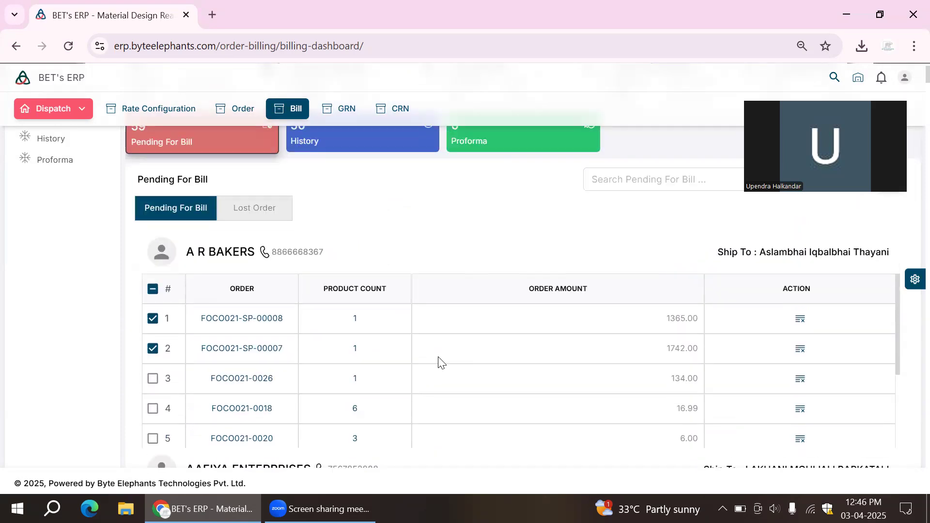
{"action": "left_click", "coordinate": [153, 379]}
{"action": "left_click_drag", "start_coordinate": [927, 77], "coordinate": [927, 446]}
{"action": "scroll", "coordinate": [906, 453], "scroll_direction": "down", "scroll_amount": 15}
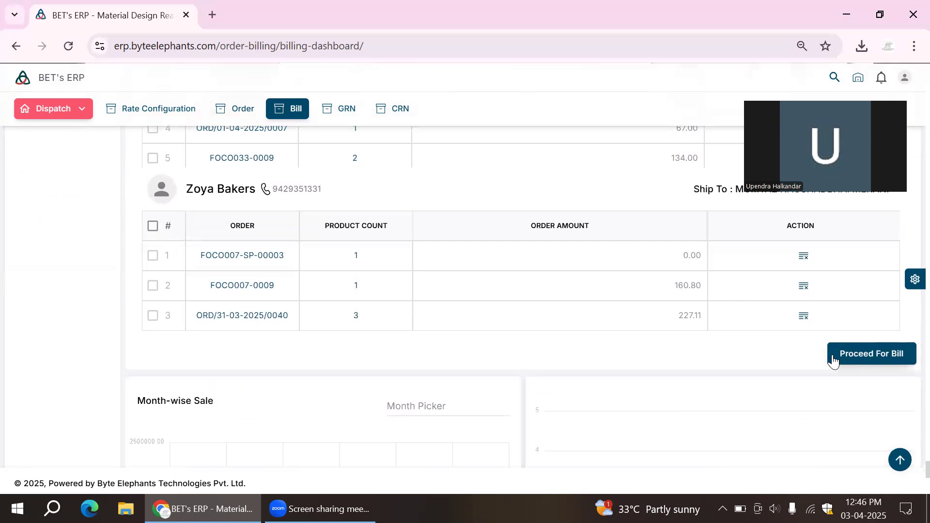
{"action": "left_click", "coordinate": [857, 353]}
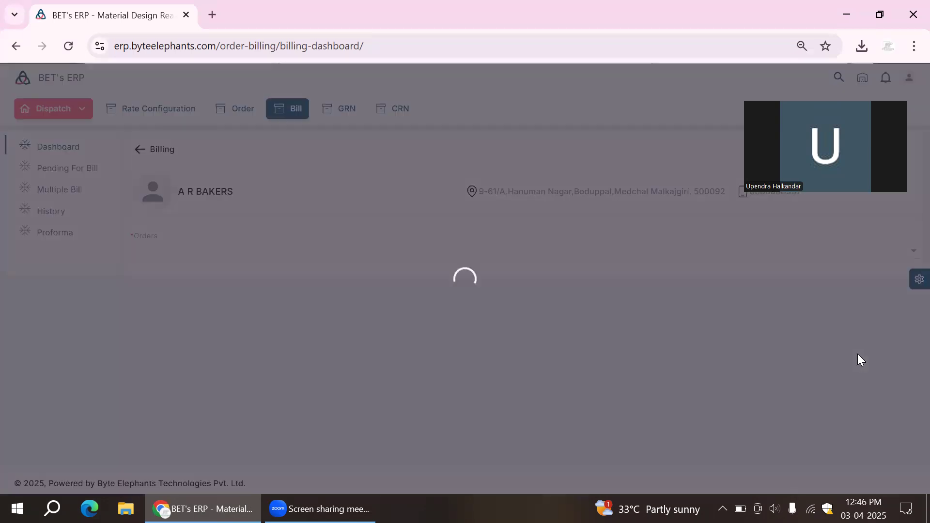
- Try a bill quantity of 5 for Pain au chocolate 60gram, clear it, and return to the billing dashboard
{"action": "scroll", "coordinate": [531, 254], "scroll_direction": "down", "scroll_amount": 3}
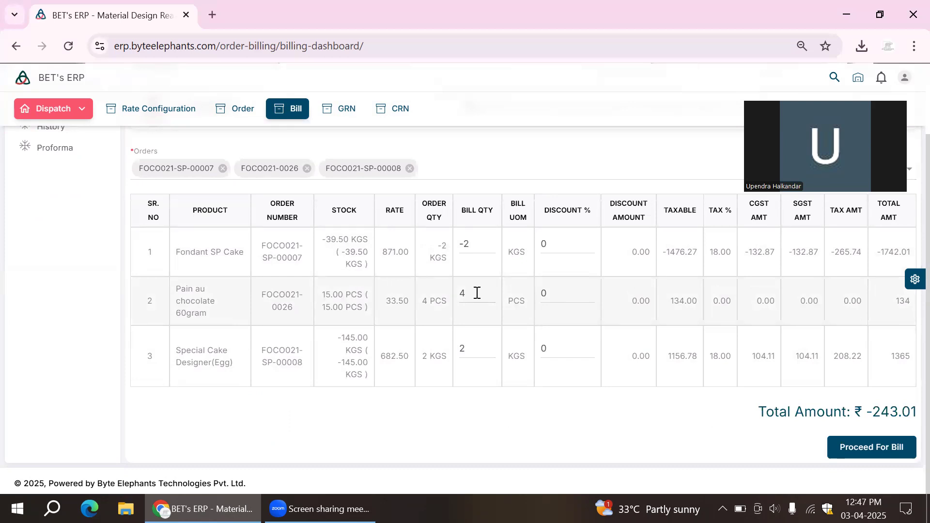
{"action": "type", "text": "5"}
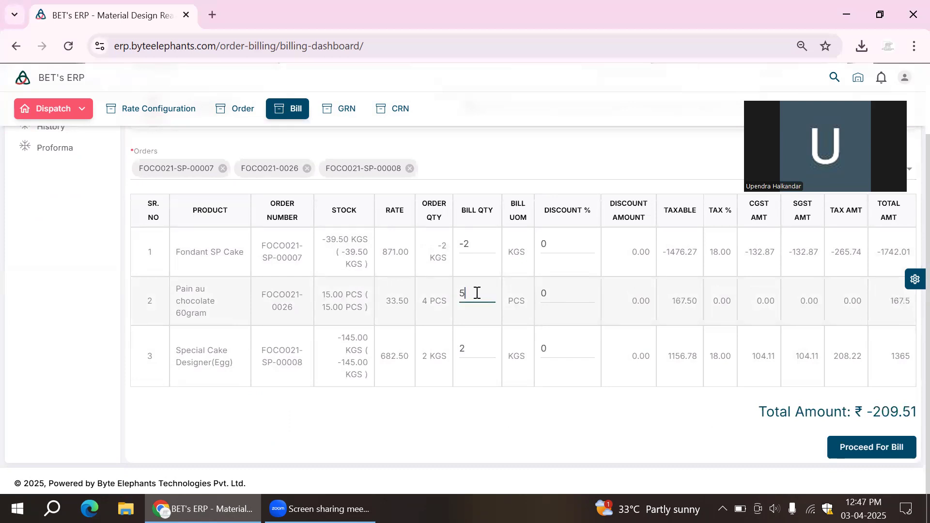
{"action": "key", "text": "BackSpace"}
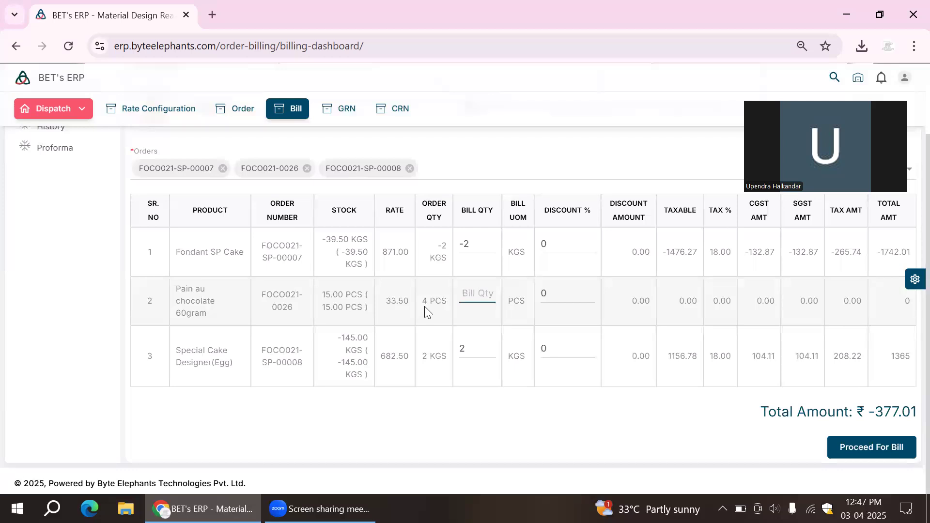
{"action": "scroll", "coordinate": [426, 310], "scroll_direction": "up", "scroll_amount": 2}
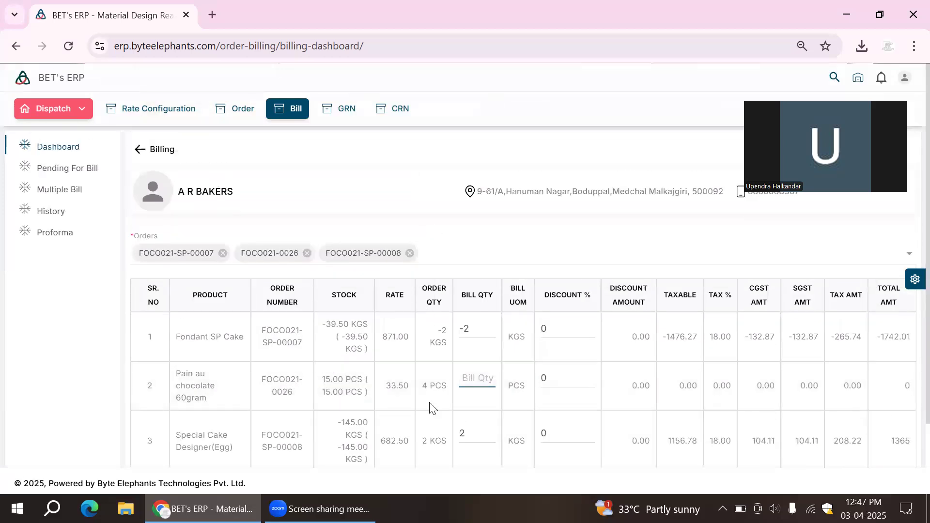
{"action": "left_click", "coordinate": [141, 150]}
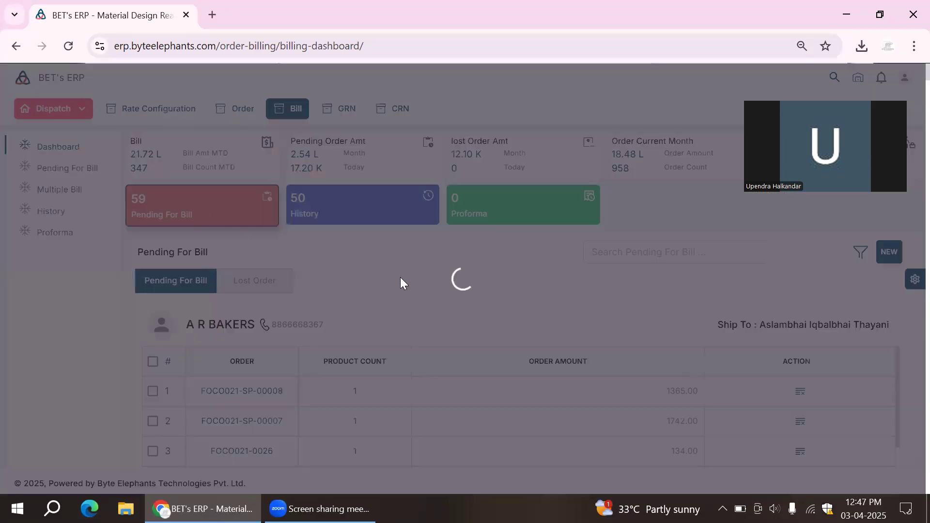
- Select all pending orders of A R BAKERS at once and proceed to their combined bill
{"action": "scroll", "coordinate": [258, 308], "scroll_direction": "down", "scroll_amount": 4}
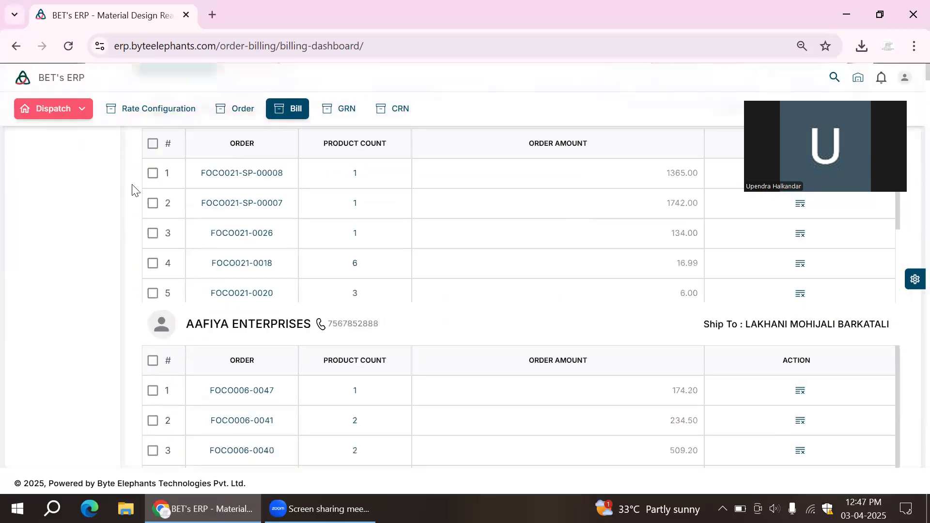
{"action": "left_click", "coordinate": [153, 144]}
{"action": "scroll", "coordinate": [907, 372], "scroll_direction": "down", "scroll_amount": 10}
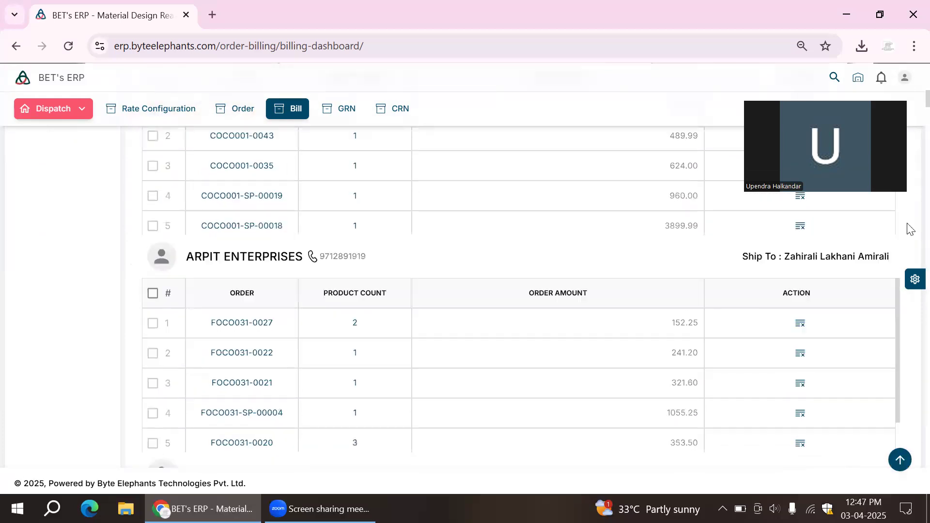
{"action": "scroll", "coordinate": [907, 375], "scroll_direction": "down", "scroll_amount": 20}
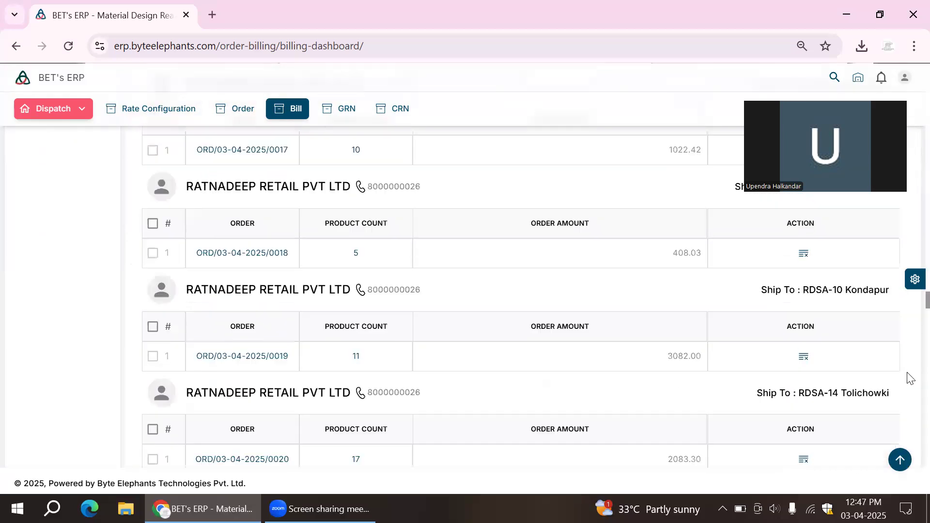
{"action": "scroll", "coordinate": [907, 355], "scroll_direction": "up", "scroll_amount": 8}
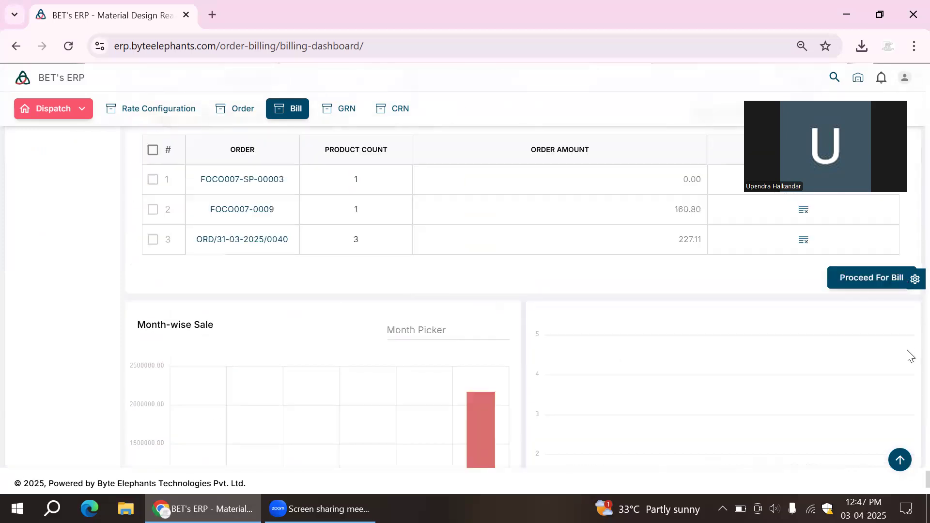
{"action": "left_click", "coordinate": [881, 300]}
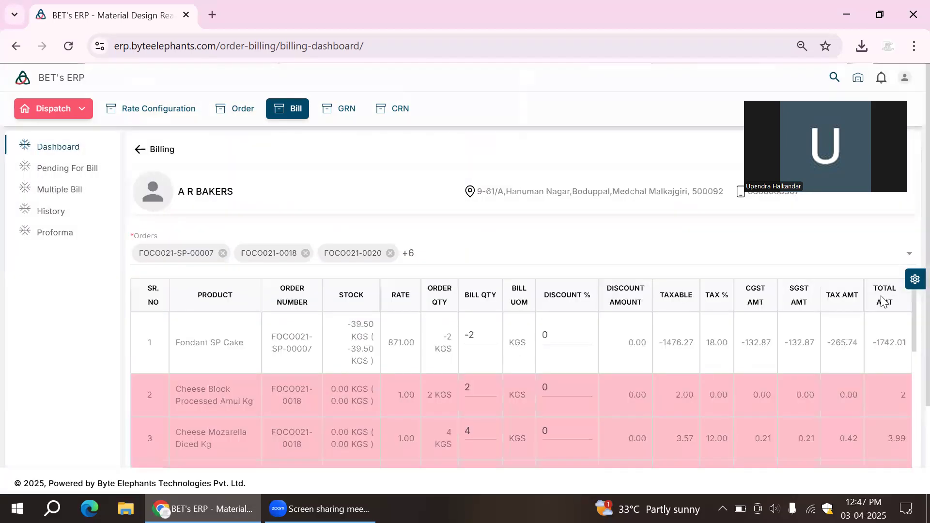
- Examine the product lines, stock and bill quantities of the combined A R BAKERS bill, and return to the billing dashboard
{"action": "scroll", "coordinate": [615, 232], "scroll_direction": "down", "scroll_amount": 2}
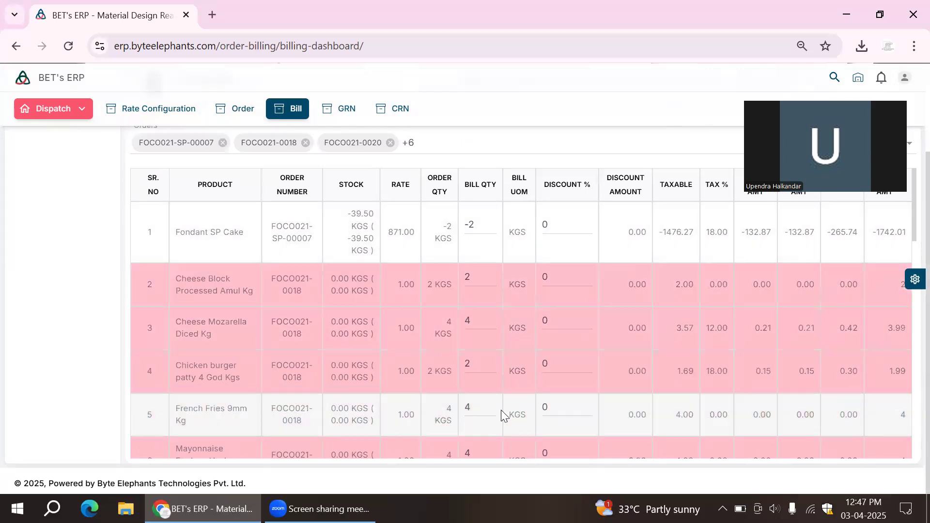
{"action": "scroll", "coordinate": [501, 410], "scroll_direction": "down", "scroll_amount": 5}
{"action": "scroll", "coordinate": [498, 386], "scroll_direction": "up", "scroll_amount": 3}
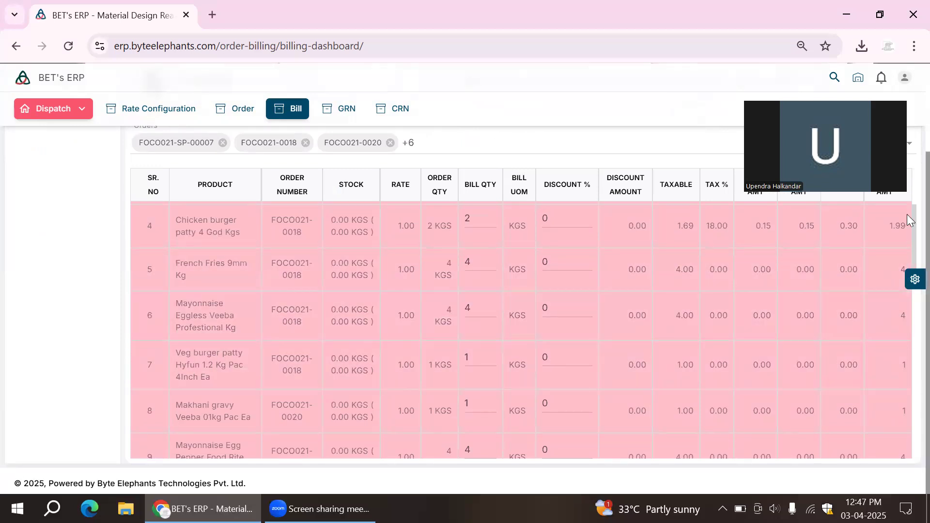
{"action": "left_click_drag", "start_coordinate": [911, 232], "coordinate": [905, 442]}
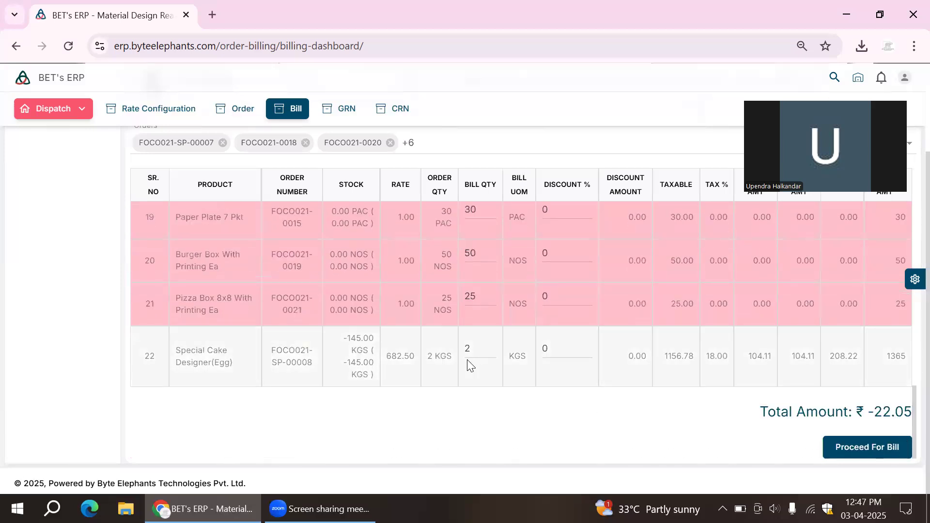
{"action": "scroll", "coordinate": [468, 360], "scroll_direction": "up", "scroll_amount": 5}
{"action": "scroll", "coordinate": [468, 360], "scroll_direction": "up", "scroll_amount": 10}
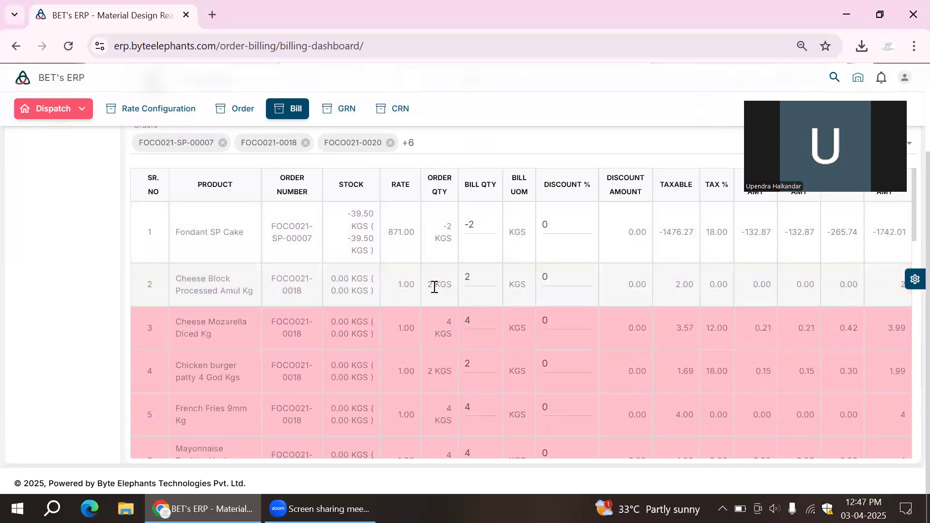
{"action": "left_click_drag", "start_coordinate": [909, 227], "coordinate": [907, 473]}
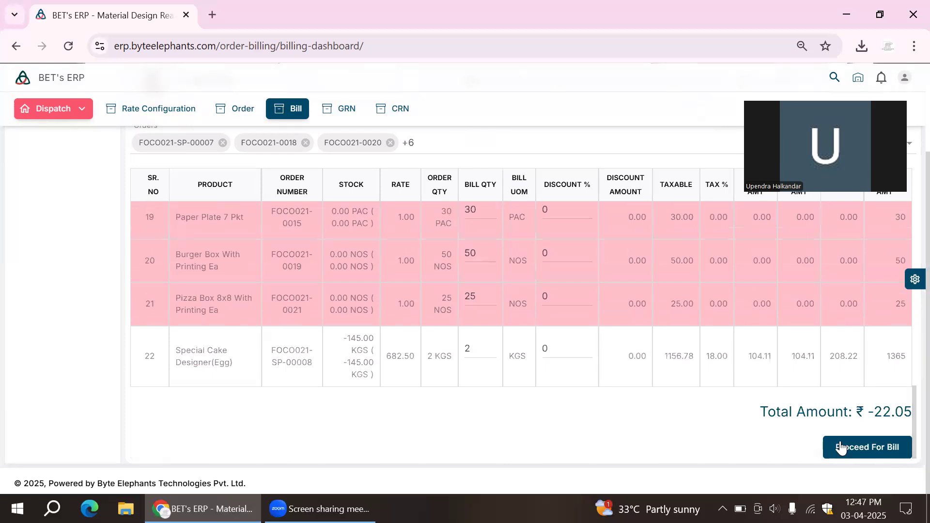
{"action": "scroll", "coordinate": [224, 246], "scroll_direction": "up", "scroll_amount": 3}
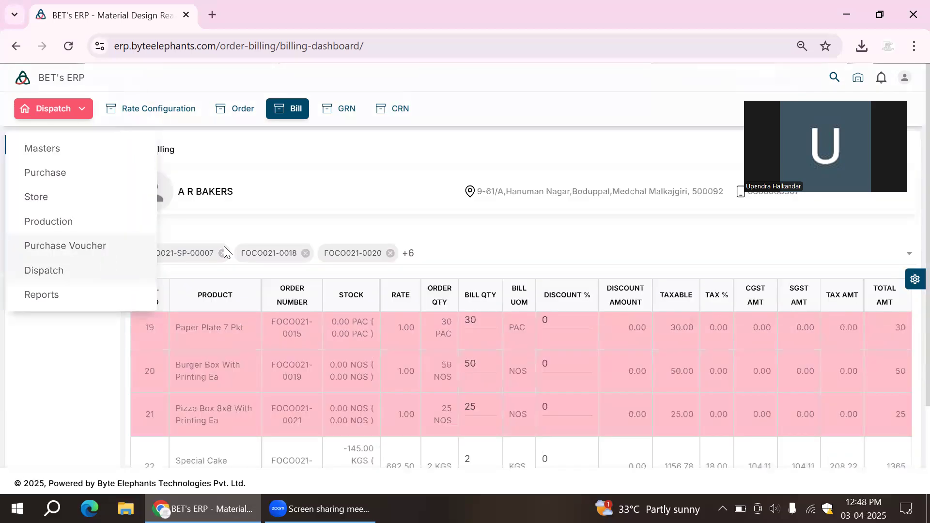
{"action": "left_click", "coordinate": [145, 153]}
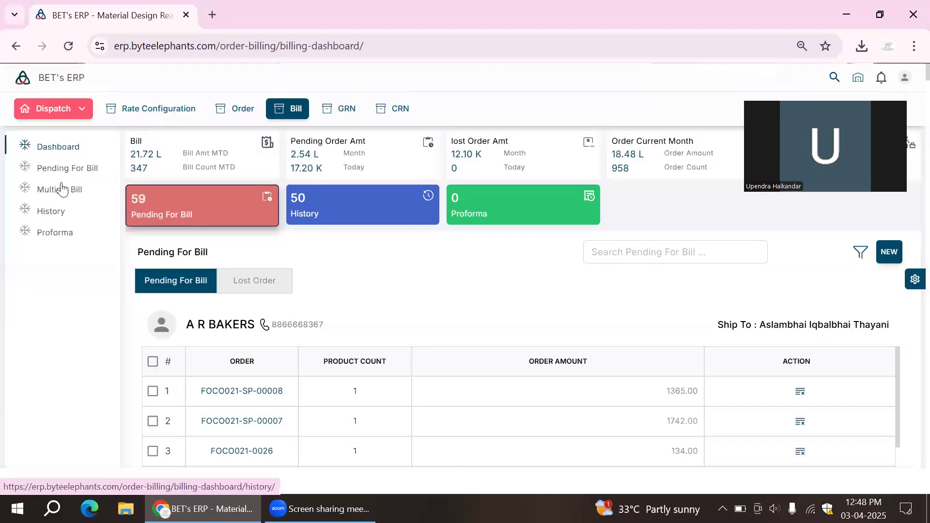
- Open multiple order bill generation and set the period from 01-04-2025 to 04-04-2025 with invoice type Branch Transfer
{"action": "left_click", "coordinate": [92, 203]}
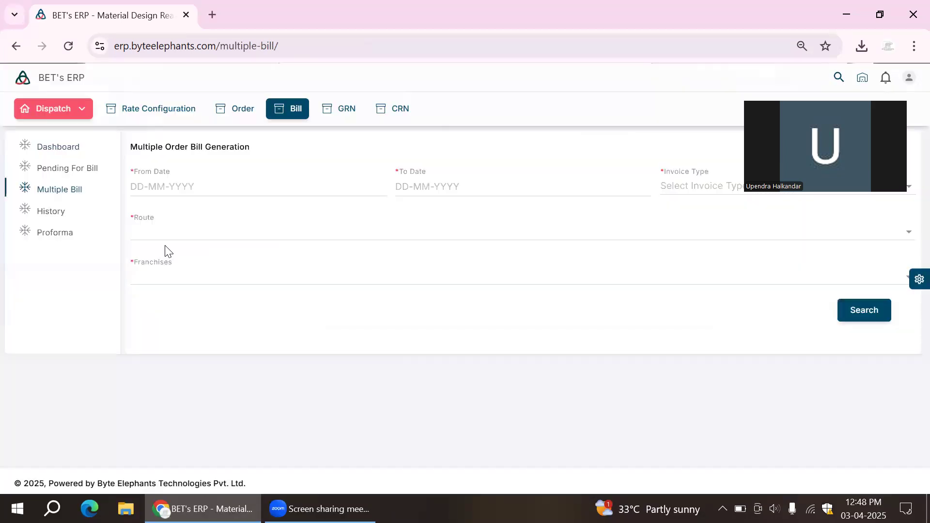
{"action": "left_click", "coordinate": [180, 191]}
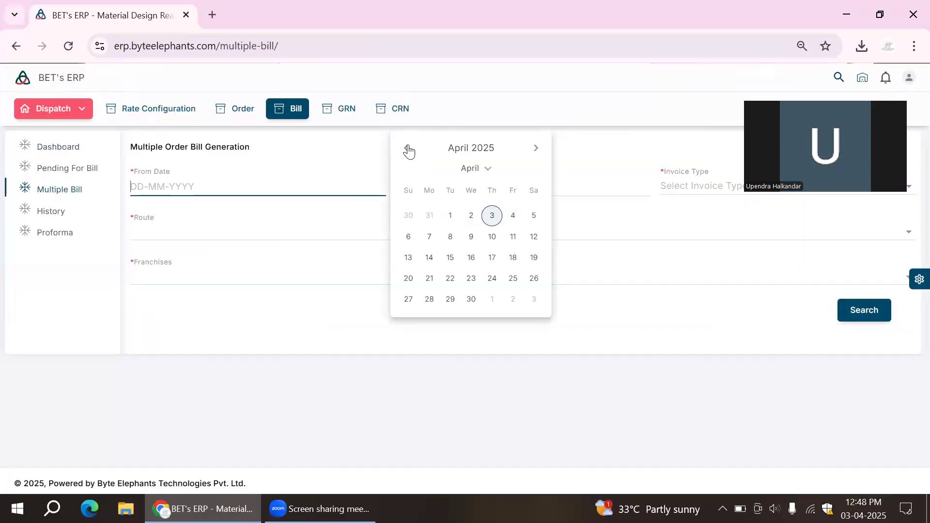
{"action": "left_click", "coordinate": [445, 218]}
{"action": "left_click", "coordinate": [440, 187]}
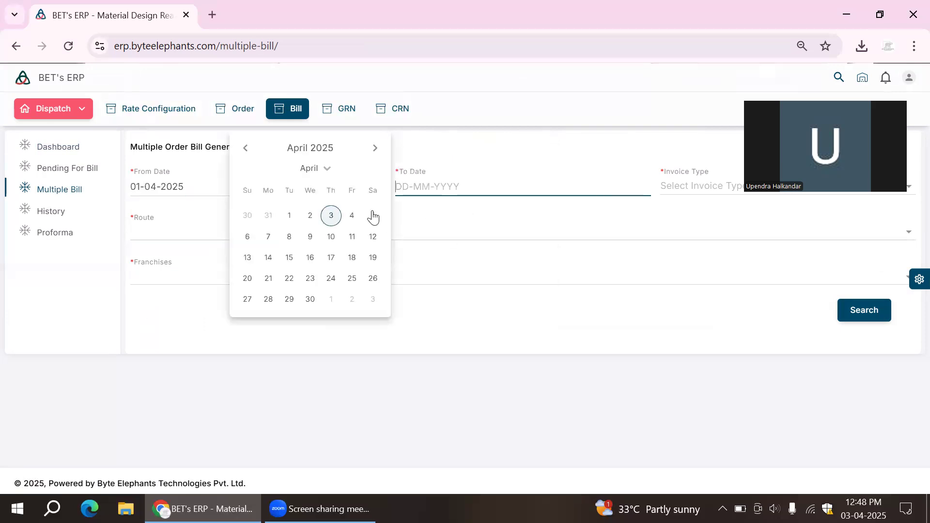
{"action": "left_click", "coordinate": [353, 215]}
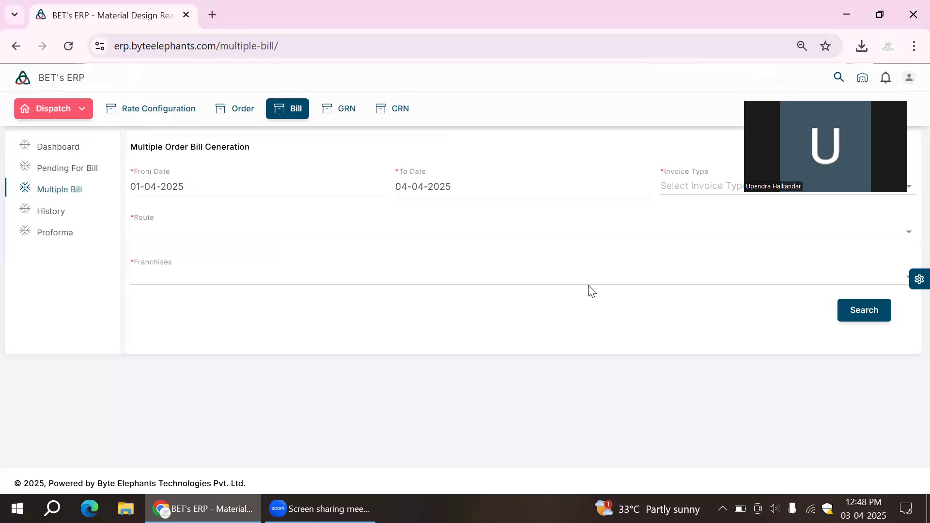
{"action": "left_click", "coordinate": [685, 192]}
{"action": "left_click", "coordinate": [696, 228]}
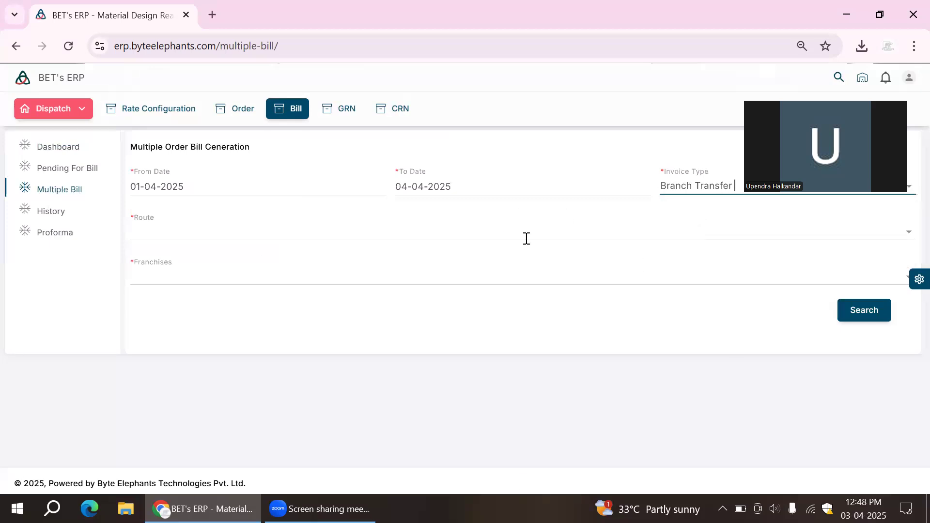
- Include all routes and all franchises in the multiple order bill generation
{"action": "left_click", "coordinate": [513, 234]}
{"action": "left_click", "coordinate": [299, 262]}
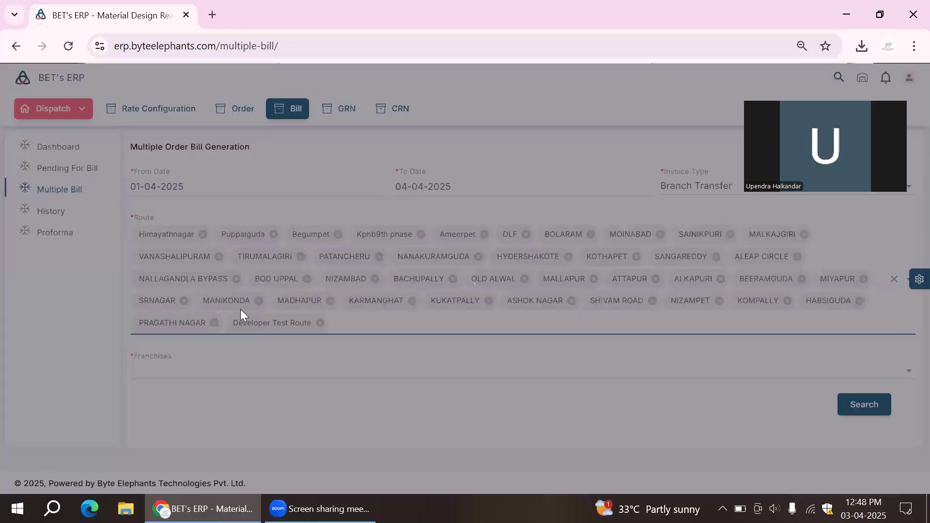
{"action": "left_click", "coordinate": [248, 372]}
{"action": "left_click", "coordinate": [184, 297]}
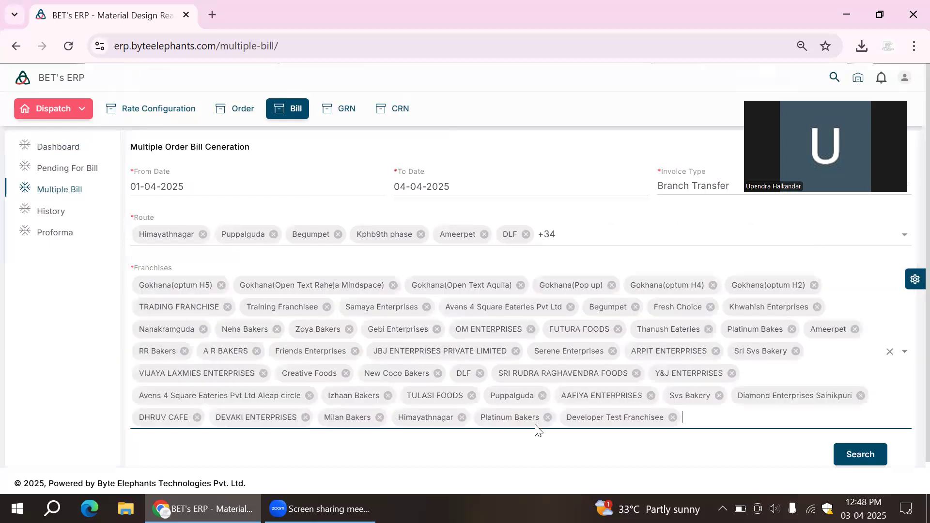
- Search for the pending orders matching the chosen period, invoice type, routes and franchises
{"action": "left_click", "coordinate": [847, 466]}
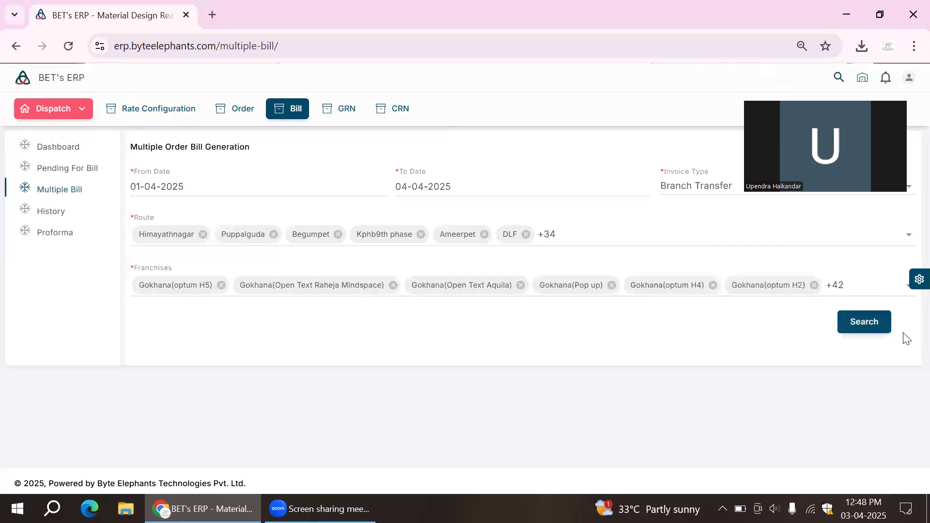
{"action": "left_click", "coordinate": [872, 327]}
{"action": "scroll", "coordinate": [396, 384], "scroll_direction": "down", "scroll_amount": 8}
{"action": "scroll", "coordinate": [307, 307], "scroll_direction": "up", "scroll_amount": 3}
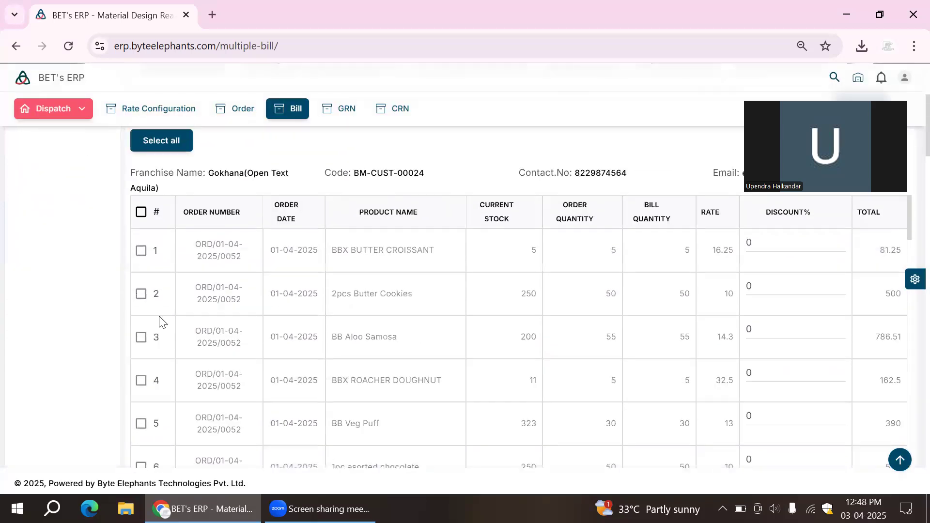
- Select the first product lines of Gokhana(Open Text Aquila) and the first two of DLF, and open the Chocolate bounty discount for editing
{"action": "left_click", "coordinate": [141, 251]}
{"action": "left_click", "coordinate": [142, 294]}
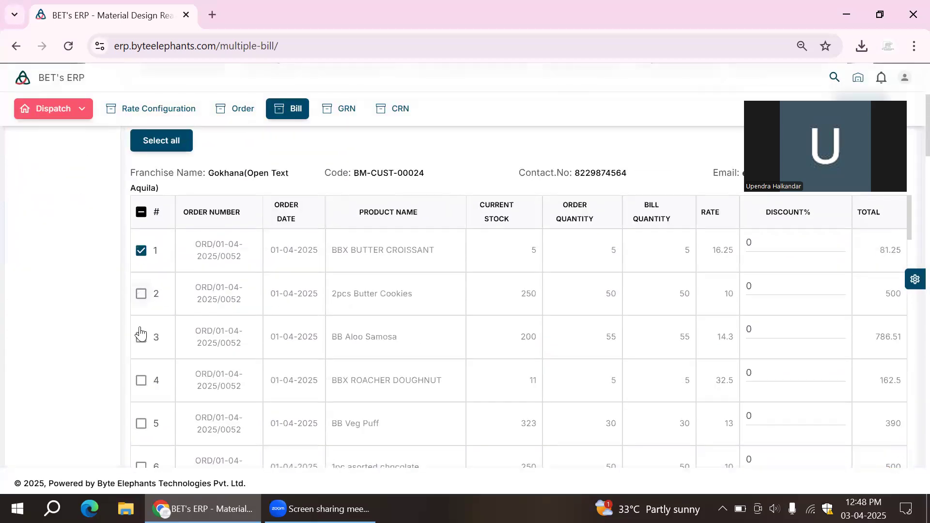
{"action": "scroll", "coordinate": [499, 321], "scroll_direction": "down", "scroll_amount": 9}
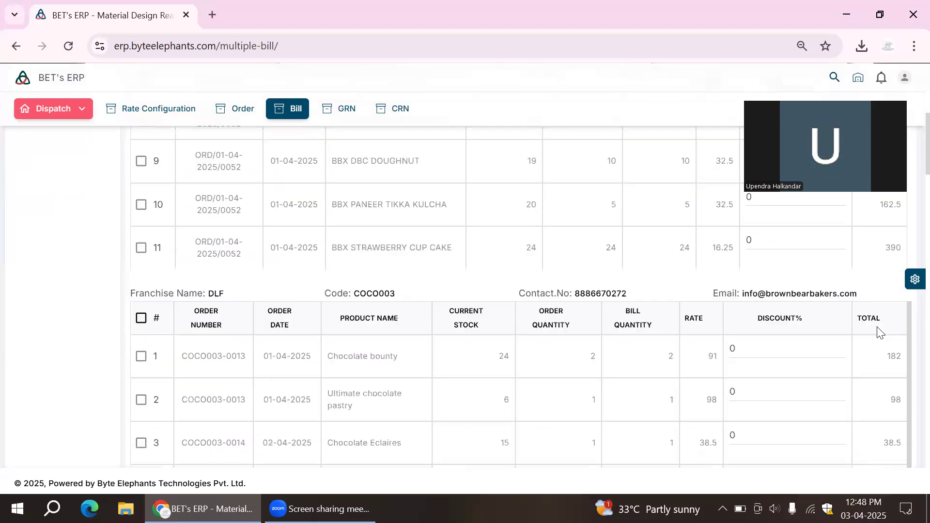
{"action": "left_click", "coordinate": [144, 356]}
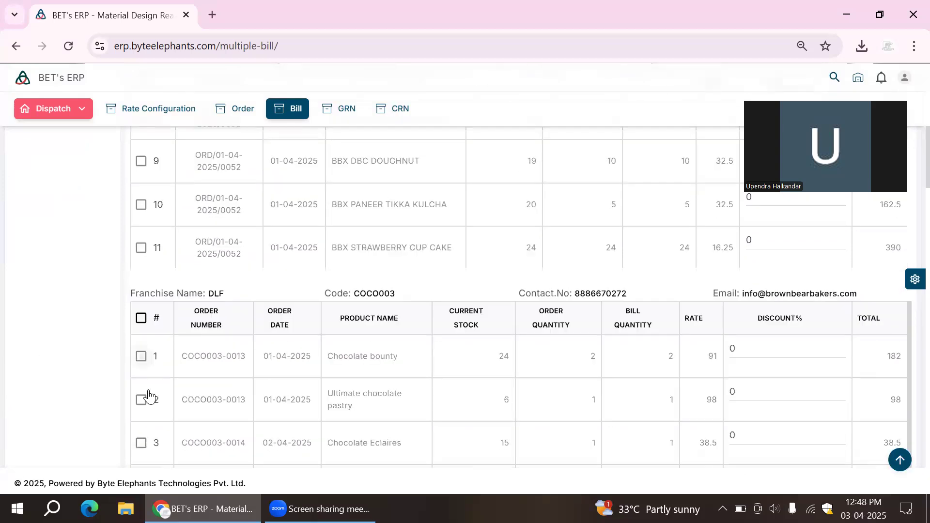
{"action": "left_click", "coordinate": [144, 400]}
{"action": "left_click", "coordinate": [801, 351]}
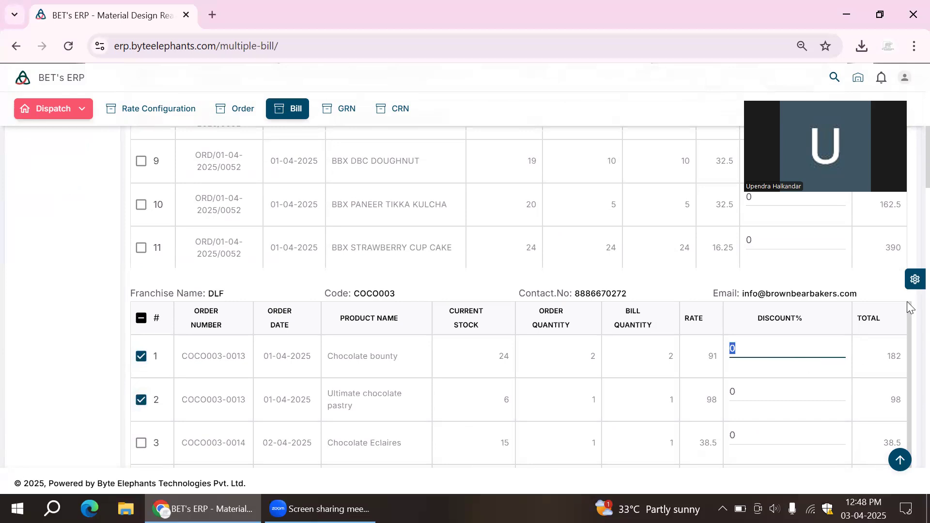
- Look through the remaining franchises' order lines down to the end of the multiple order bill list
{"action": "scroll", "coordinate": [909, 300], "scroll_direction": "down", "scroll_amount": 20}
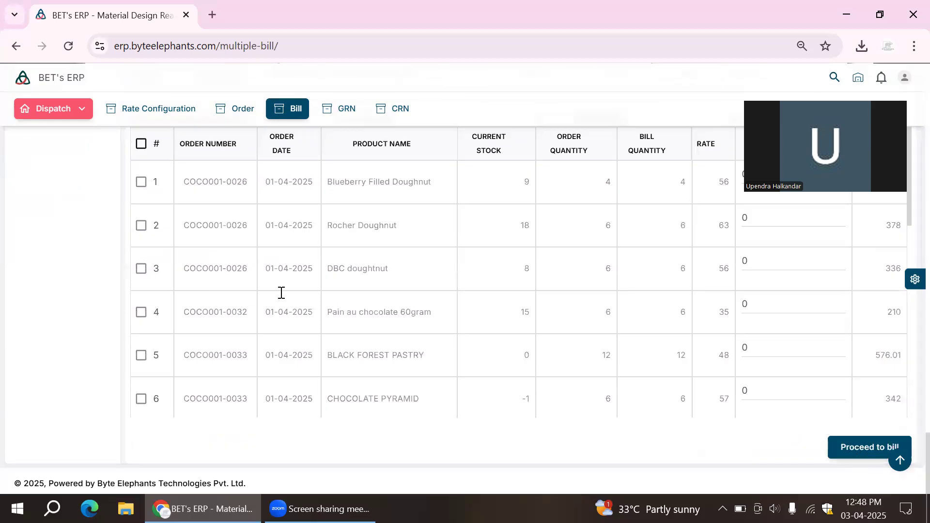
{"action": "scroll", "coordinate": [352, 432], "scroll_direction": "up", "scroll_amount": 5}
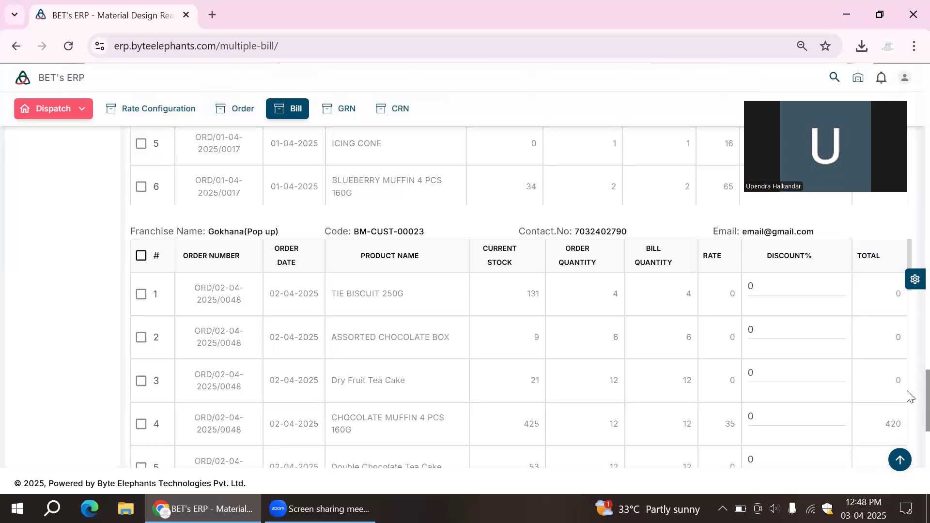
{"action": "scroll", "coordinate": [909, 313], "scroll_direction": "up", "scroll_amount": 10}
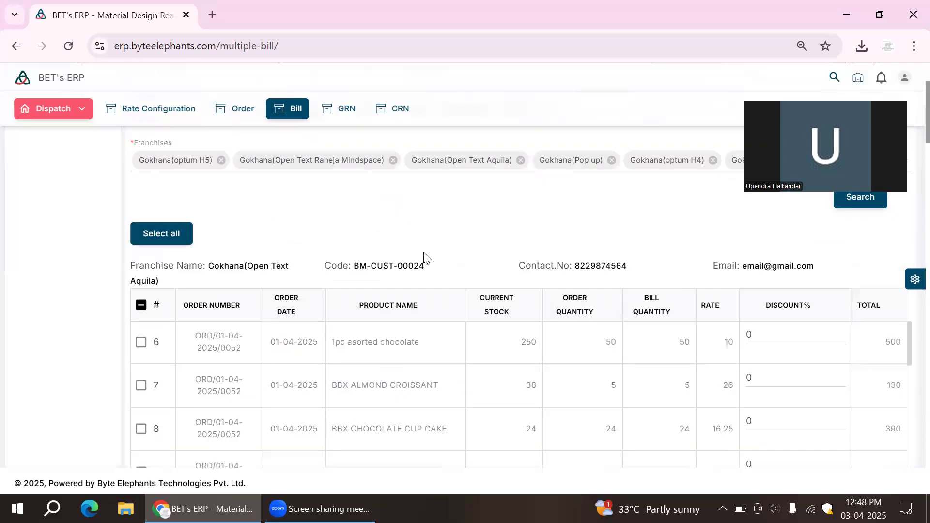
{"action": "scroll", "coordinate": [166, 366], "scroll_direction": "up", "scroll_amount": 3}
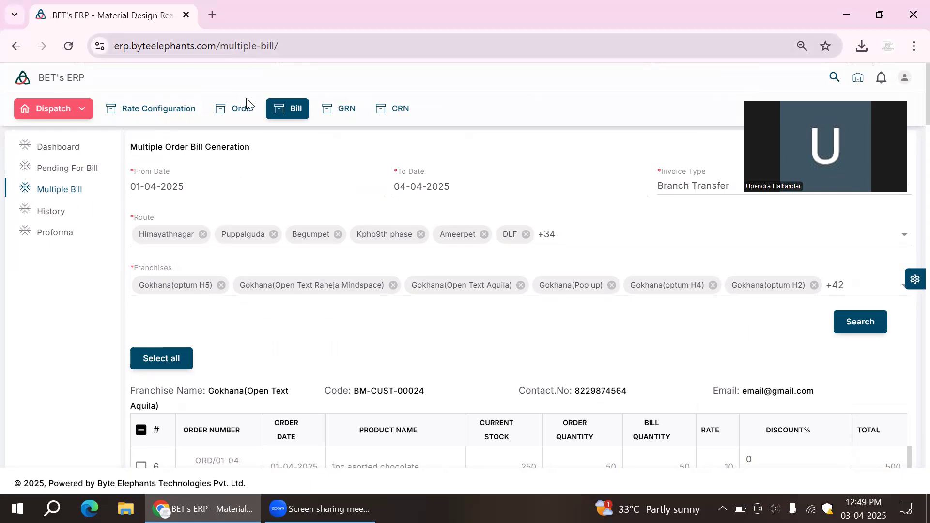
- Return to the billing dashboard and show the history of generated bills
{"action": "left_click", "coordinate": [48, 150]}
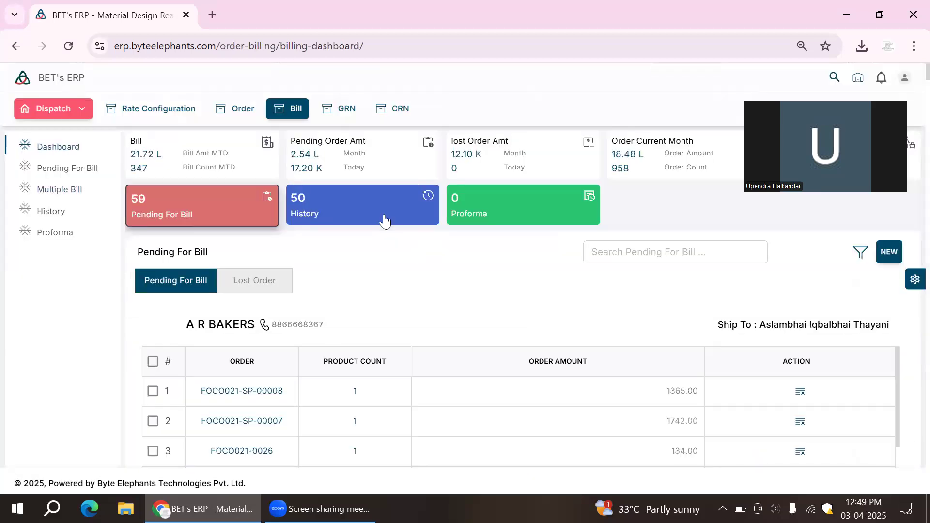
{"action": "left_click", "coordinate": [384, 220]}
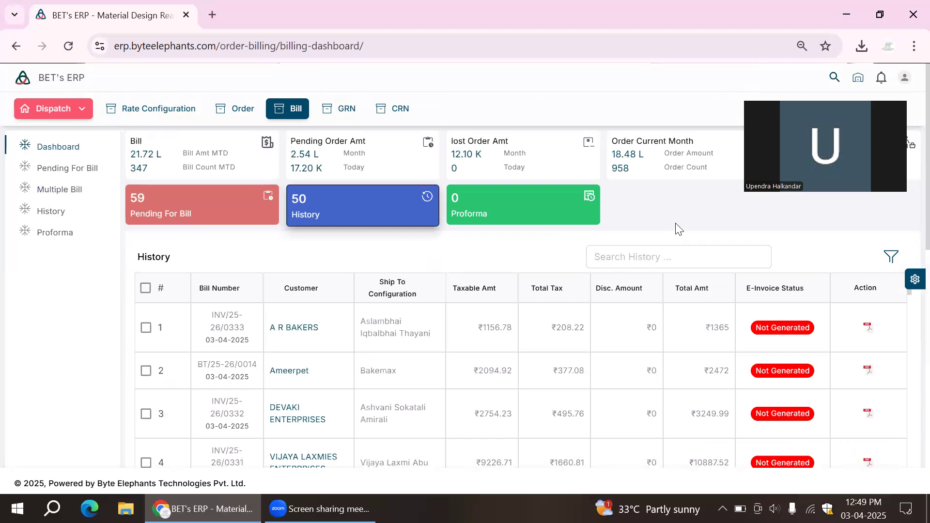
{"action": "scroll", "coordinate": [291, 299], "scroll_direction": "down", "scroll_amount": 8}
{"action": "scroll", "coordinate": [247, 256], "scroll_direction": "up", "scroll_amount": 2}
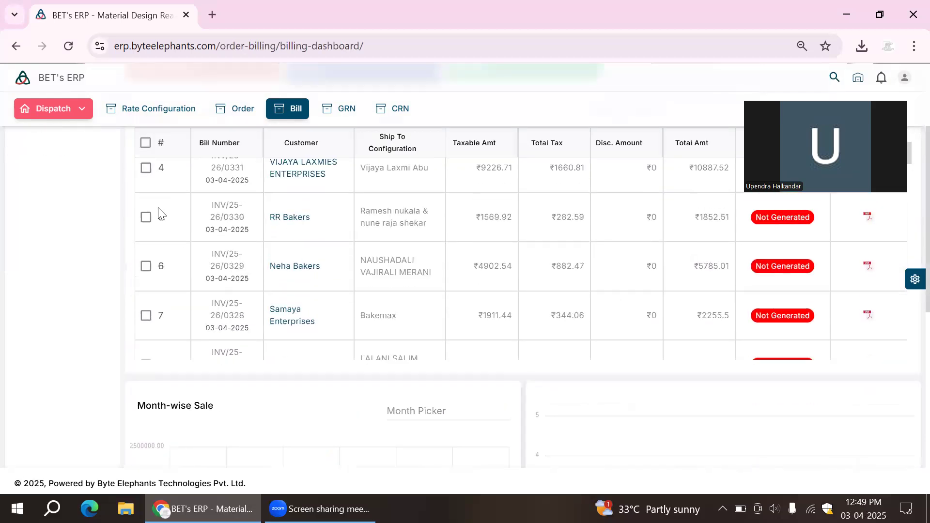
- Generate a combined PDF of the VIJAYA LAXMIES ENTERPRISES, RR Bakers and Neha Bakers bills, examine its invoices and close it
{"action": "left_click", "coordinate": [146, 173]}
{"action": "left_click", "coordinate": [146, 222]}
{"action": "left_click", "coordinate": [146, 270]}
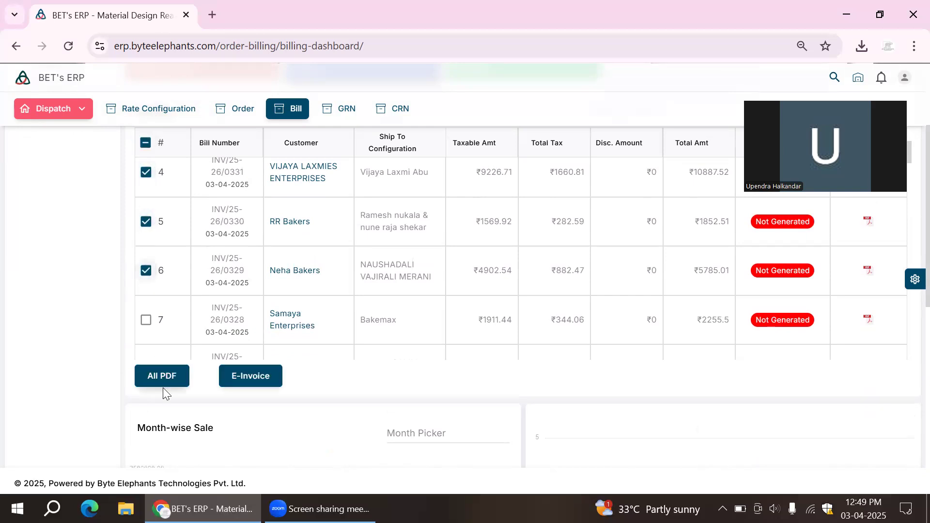
{"action": "left_click", "coordinate": [158, 376]}
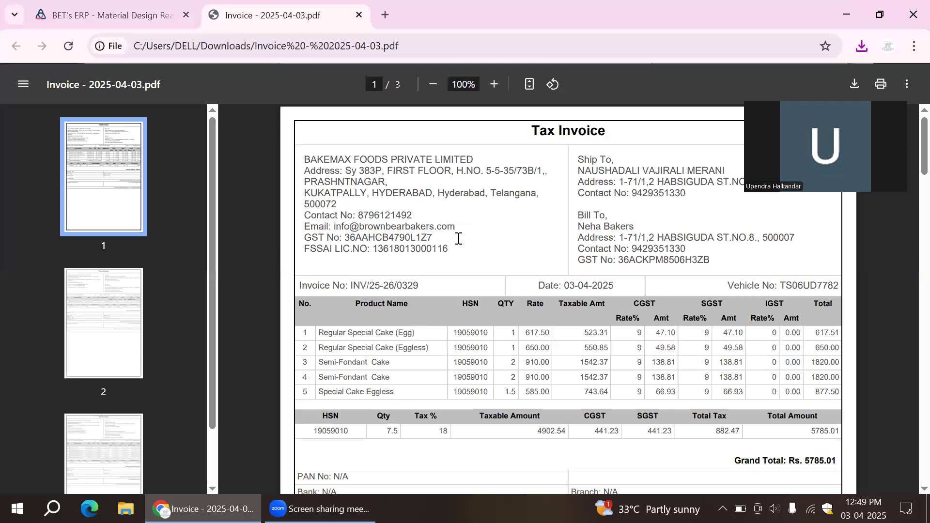
{"action": "scroll", "coordinate": [458, 238], "scroll_direction": "down", "scroll_amount": 20}
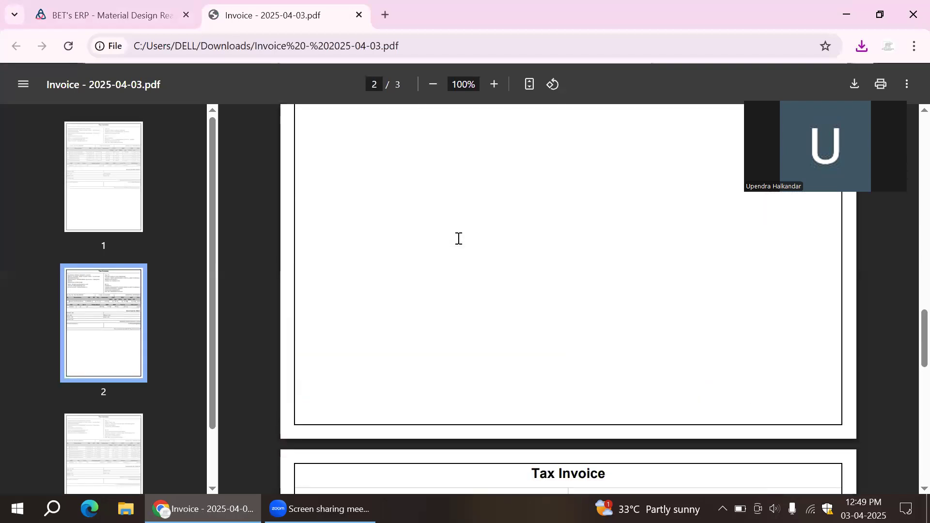
{"action": "key", "text": "ctrl+w"}
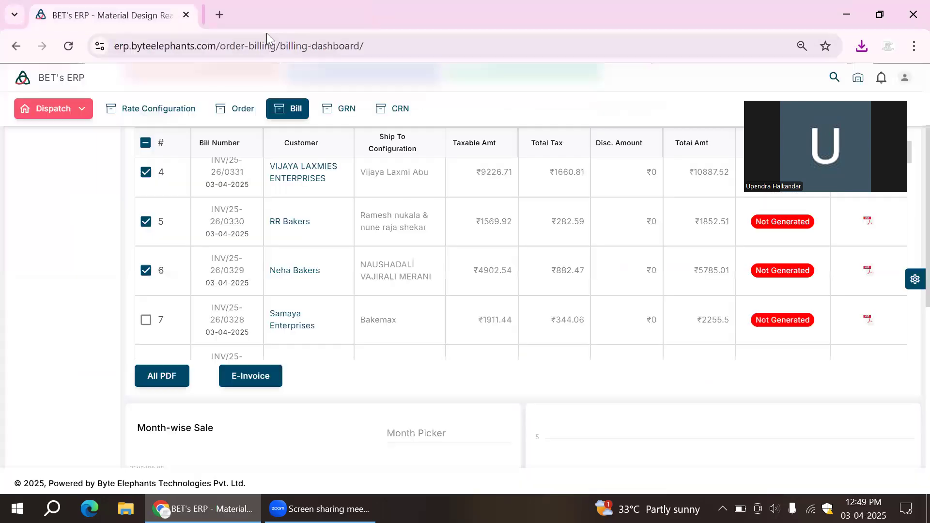